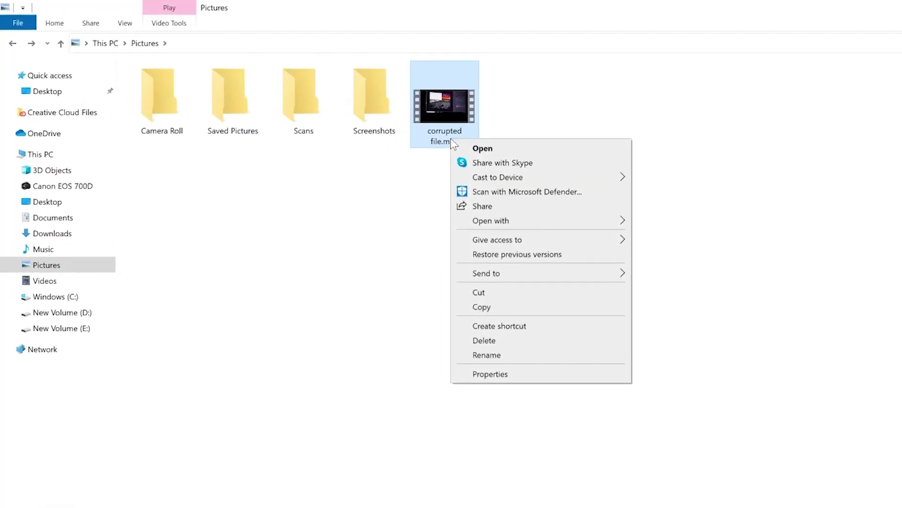
- Rename the file "corrupted file.mp4" in the Pictures folder to "corrupted file.avi"
left_click(562, 385)
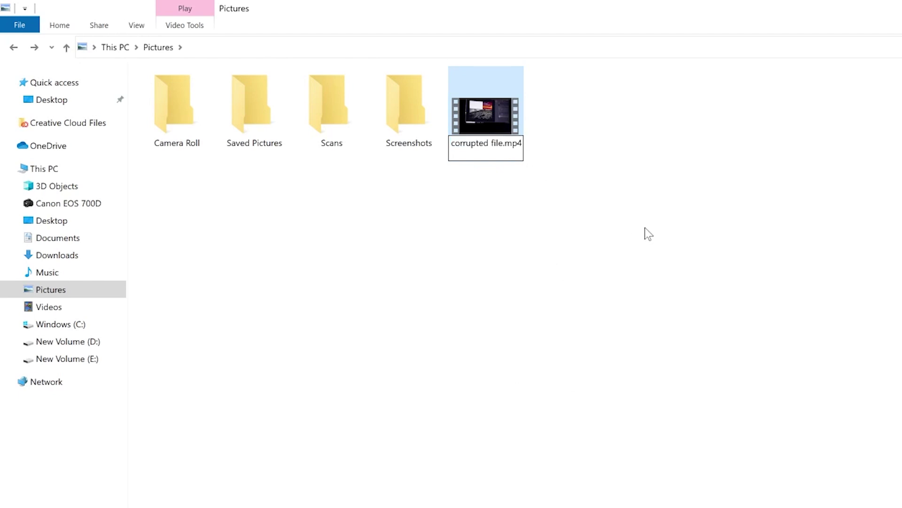
key("End")
key("BackSpace")
key("BackSpace")
key("BackSpace")
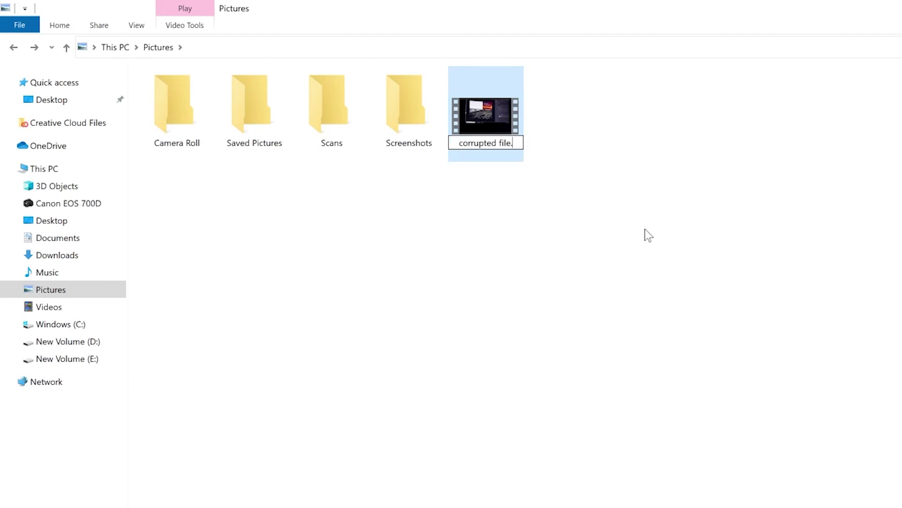
type("avi")
left_click(619, 321)
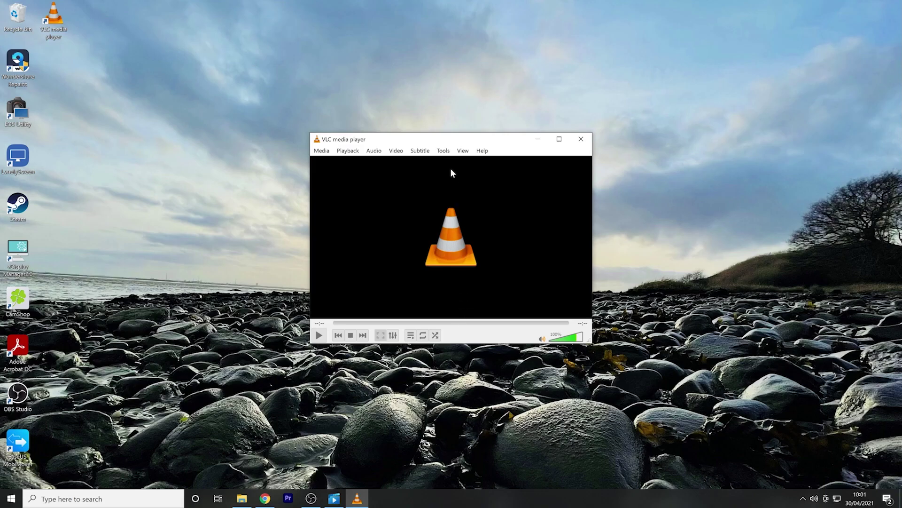
- In VLC media player, set the Input / Codecs preference for damaged or incomplete AVI files to Always fix and save
left_click(444, 151)
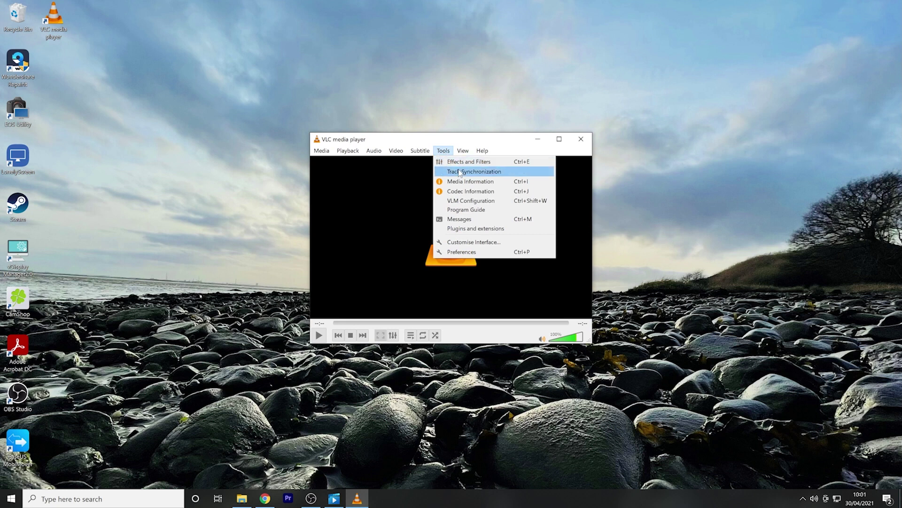
left_click(499, 253)
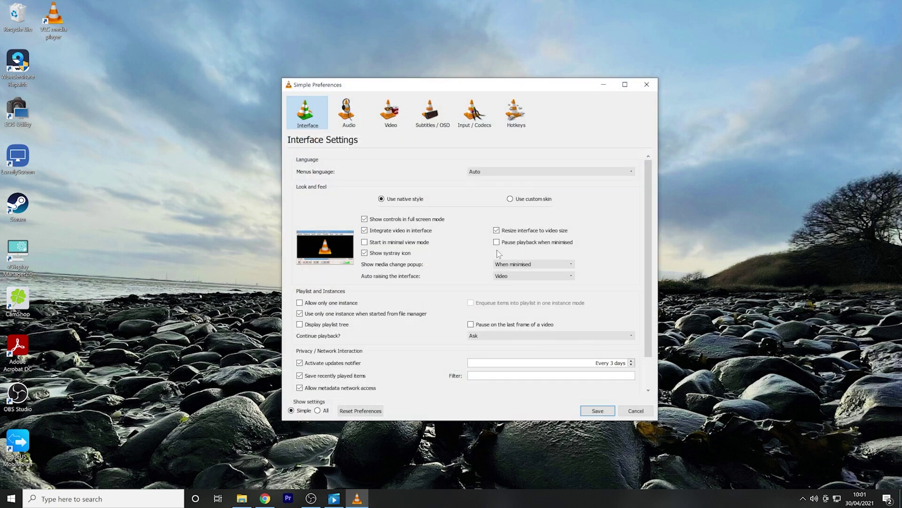
left_click(486, 125)
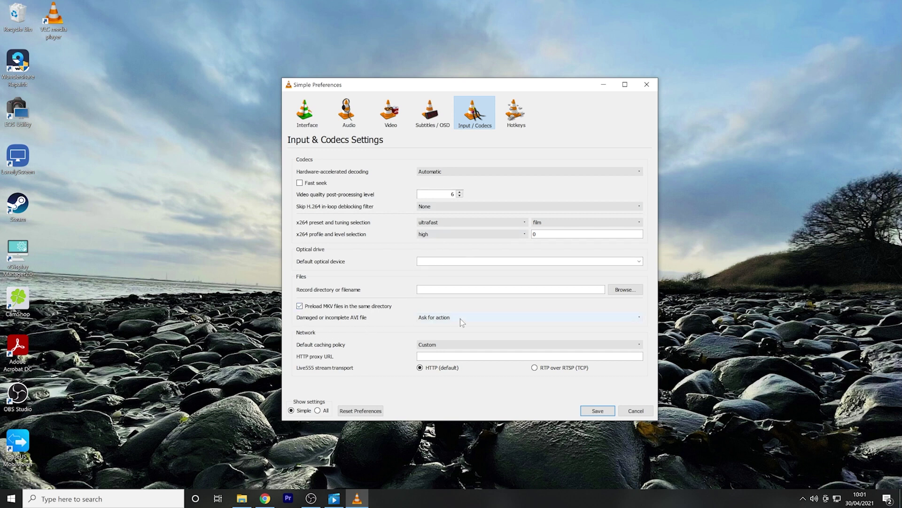
left_click(480, 317)
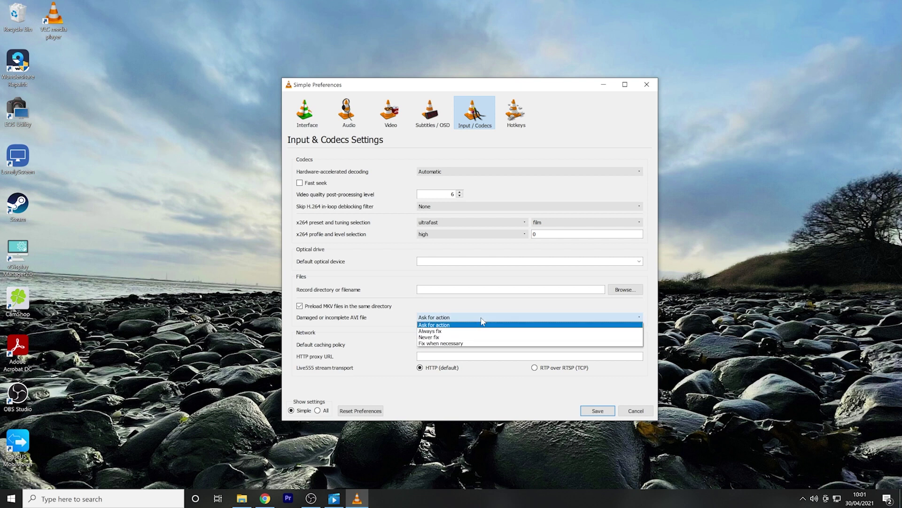
left_click(455, 332)
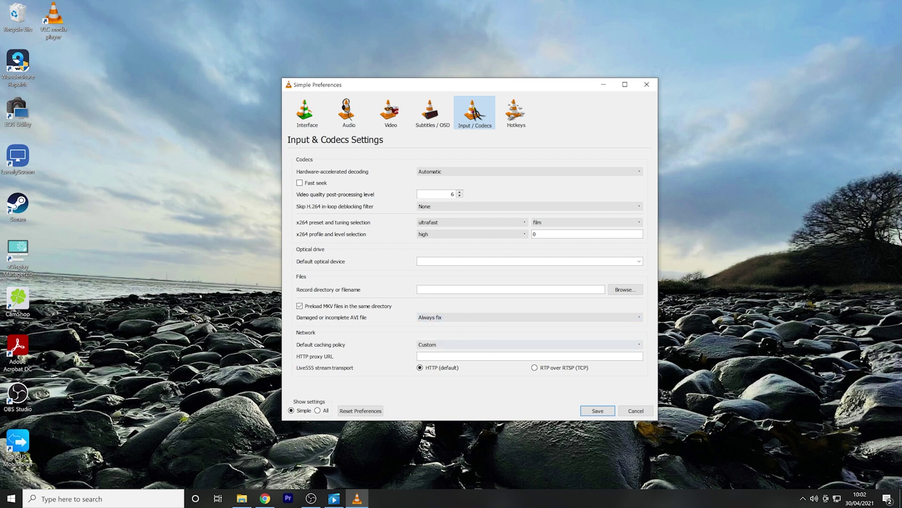
left_click(594, 413)
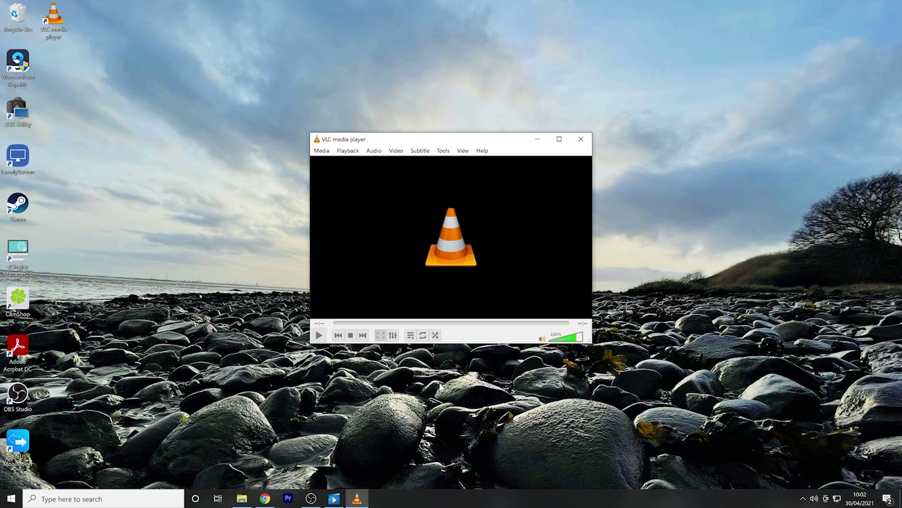
- Show all preferences and enter 2 for File caching (ms) in the advanced section of the Input / Codecs settings
left_click(443, 150)
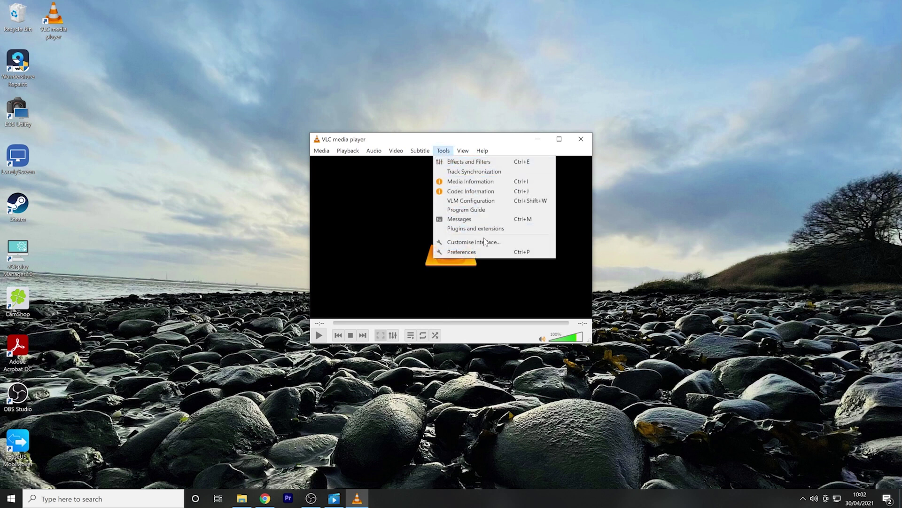
left_click(493, 255)
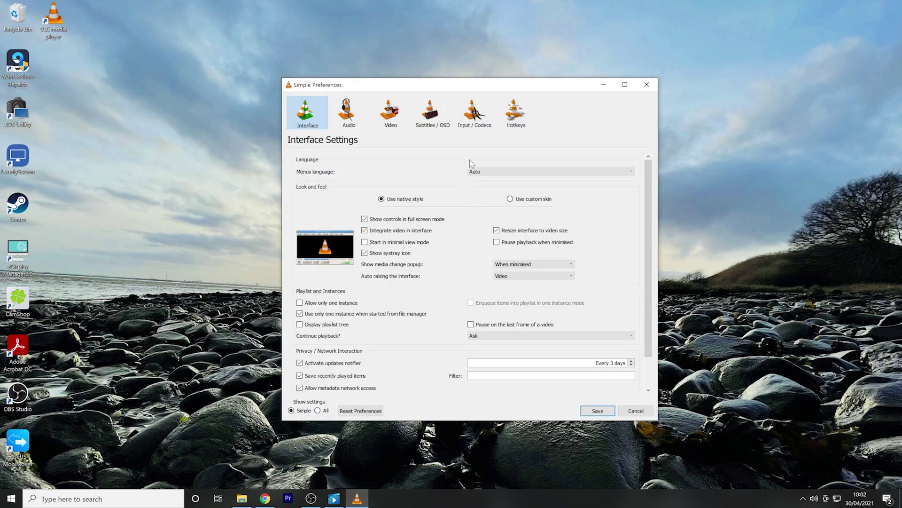
left_click(481, 128)
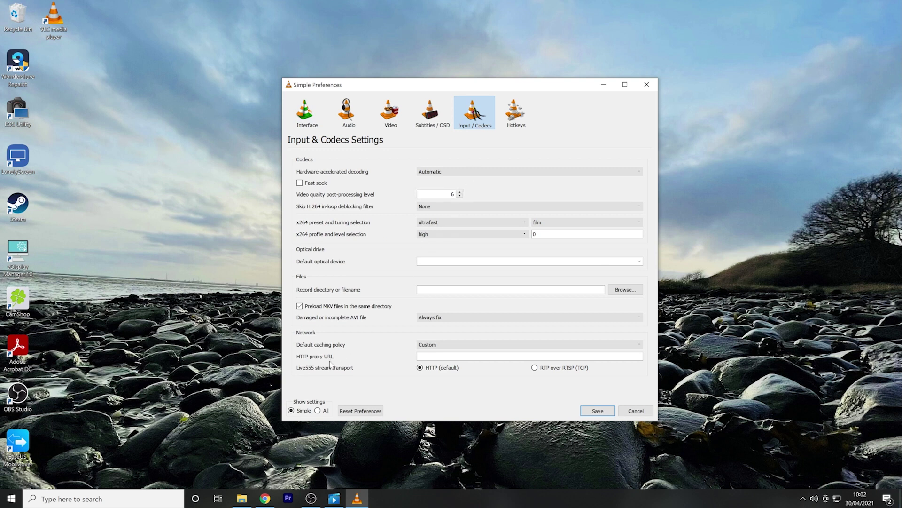
left_click(318, 411)
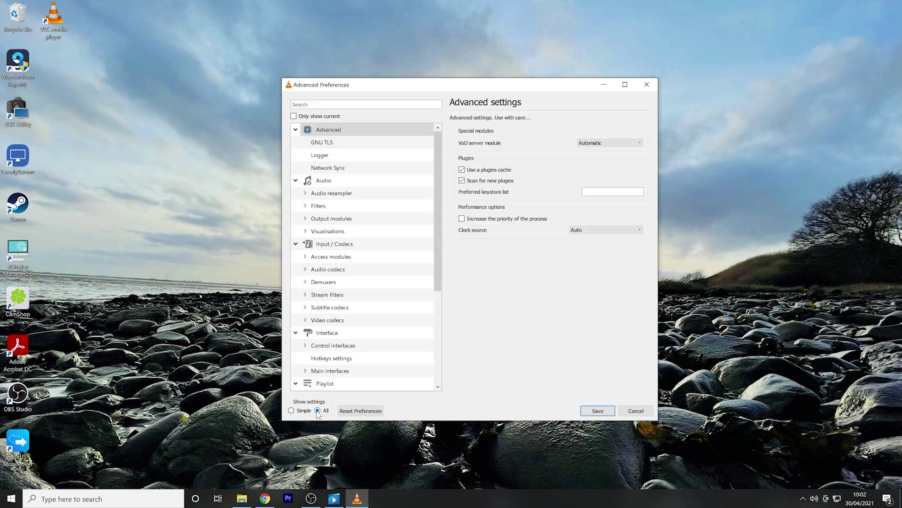
left_click(382, 247)
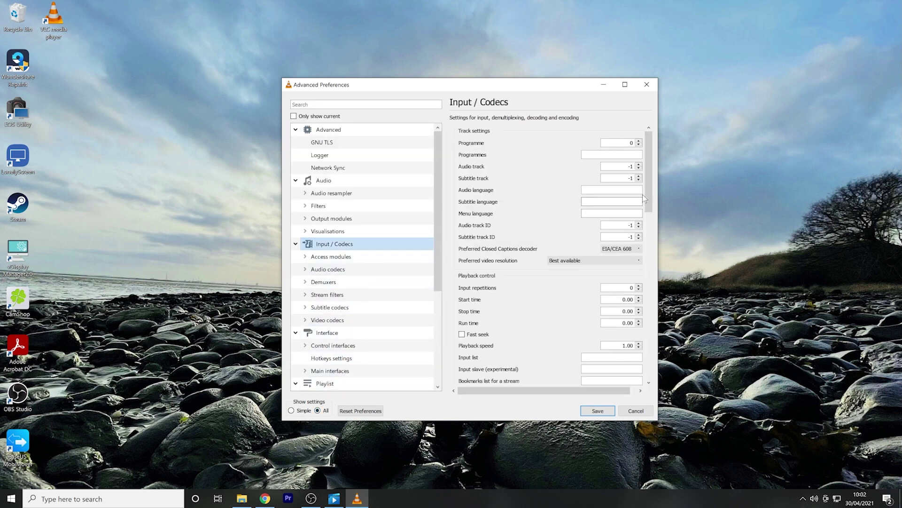
left_click_drag(649, 194, 646, 352)
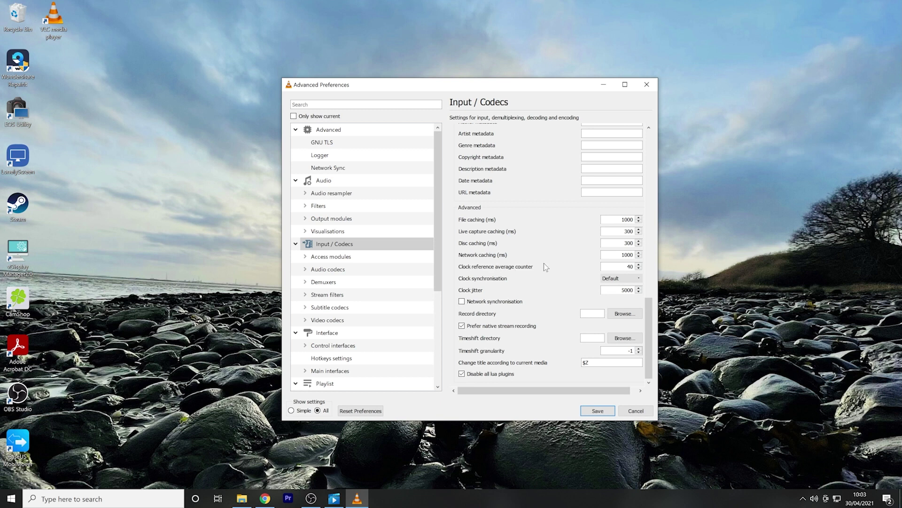
mouse_move(544, 264)
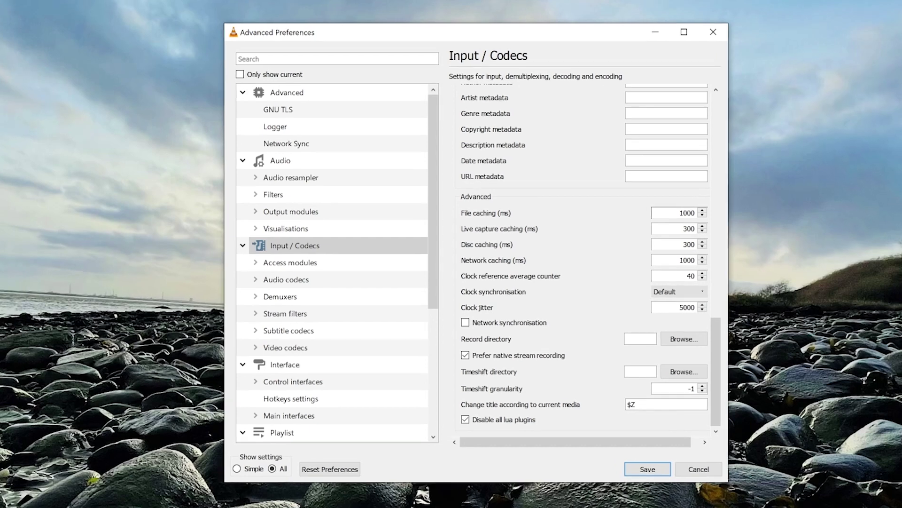
double_click(688, 213)
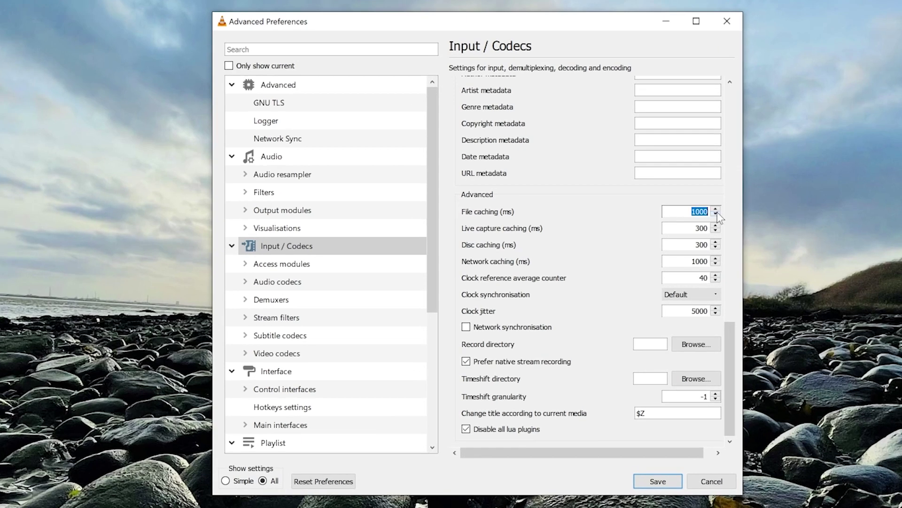
type("2")
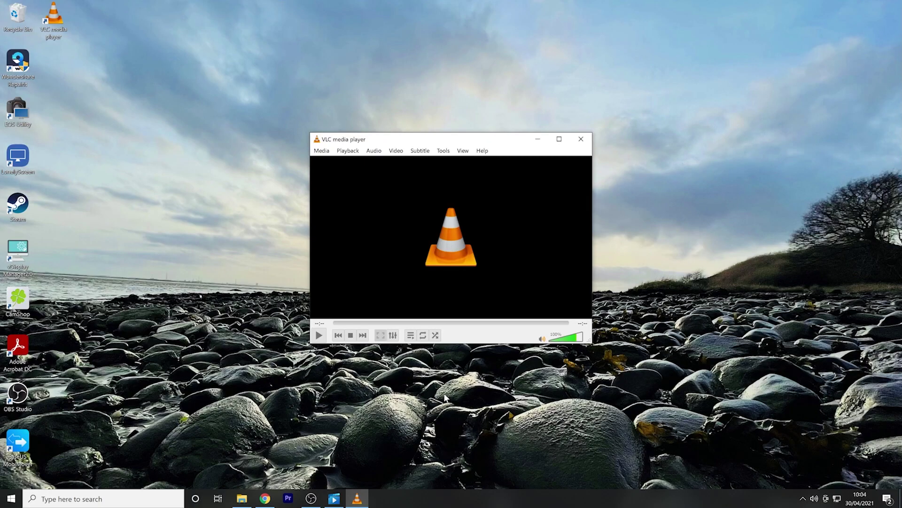
- Set the video output preference to DirectX (DirectDraw) video output and save the preferences
left_click(444, 152)
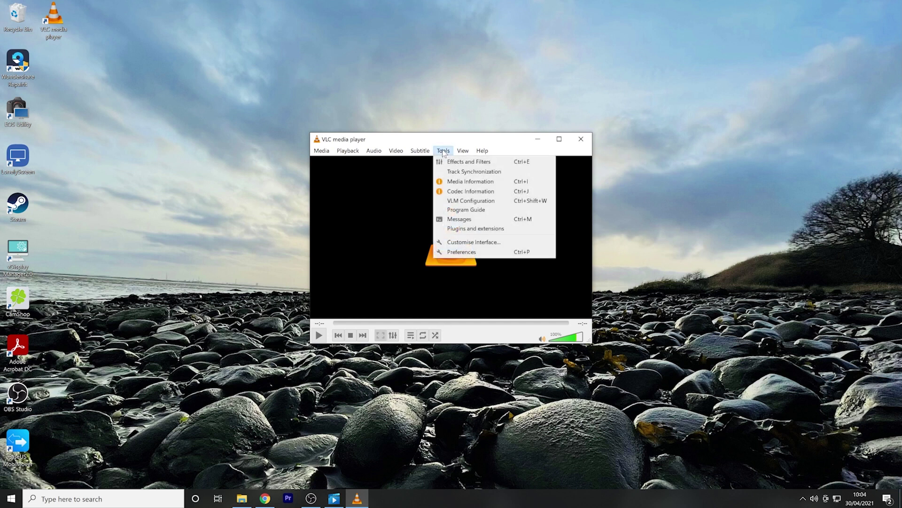
left_click(507, 254)
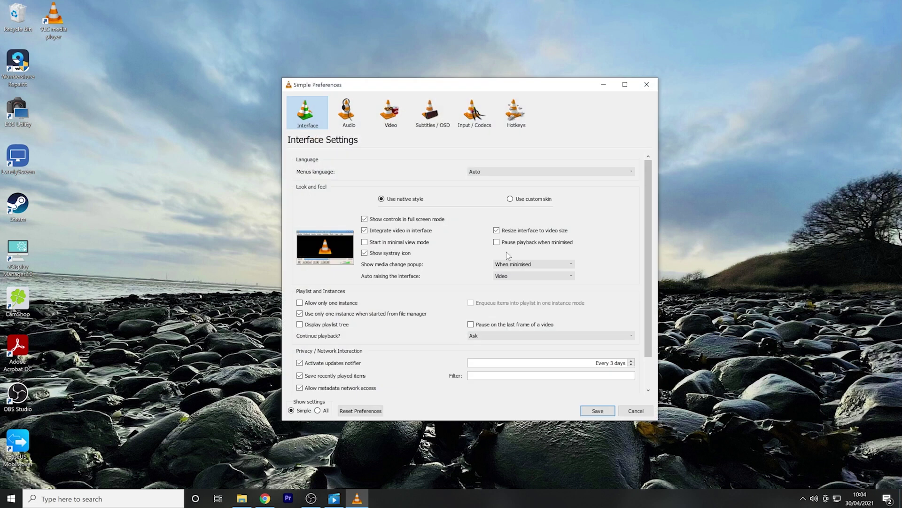
left_click(395, 120)
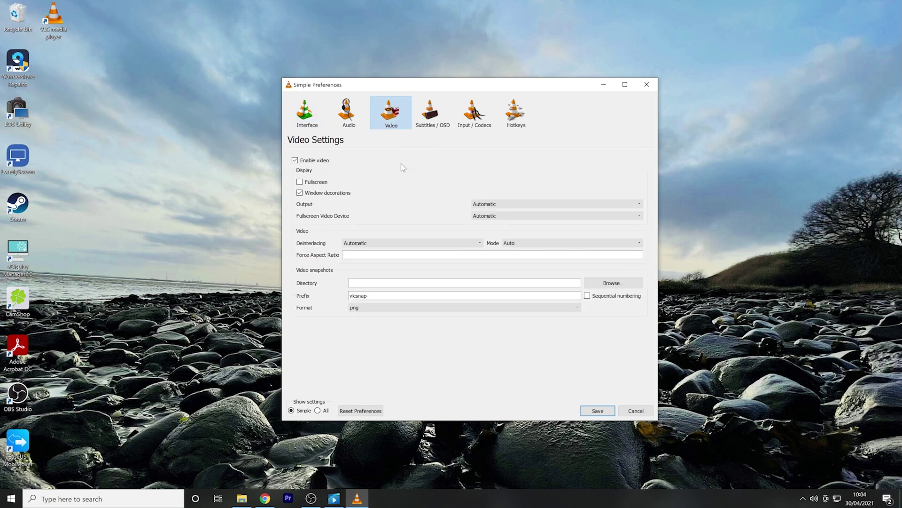
left_click(543, 204)
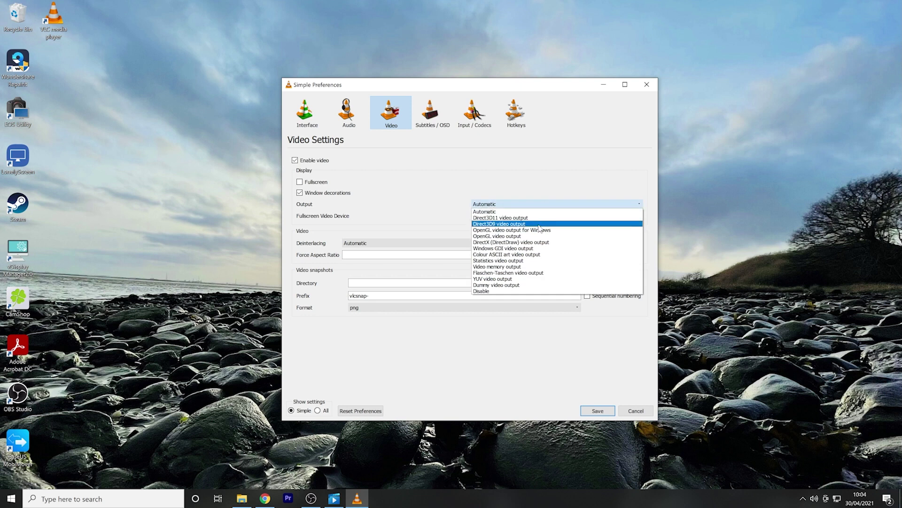
left_click(539, 242)
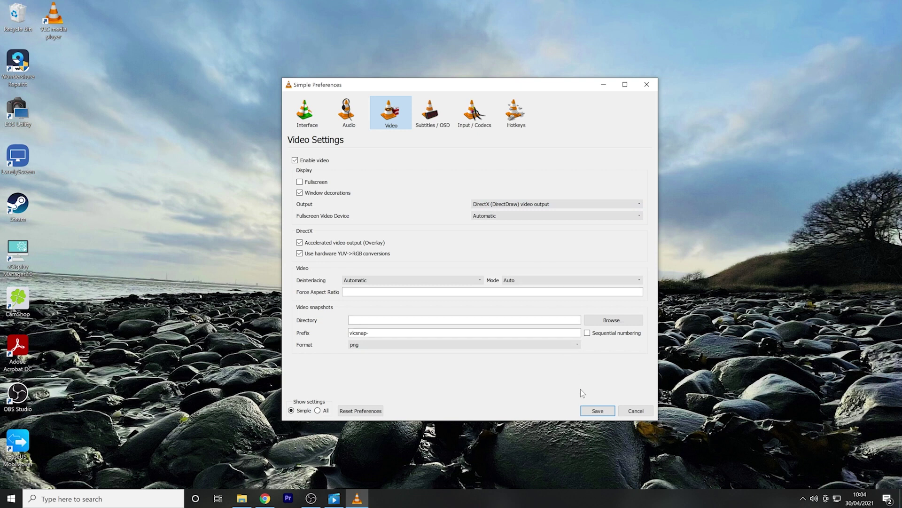
left_click(592, 412)
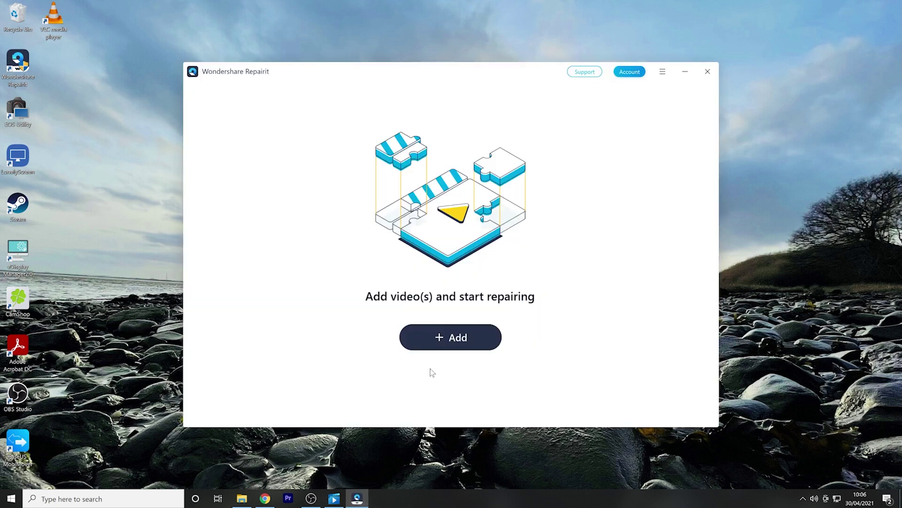
- In Wondershare Repairit, add "corrupted file.avi" from the Pictures folder as the video to repair
left_click(423, 347)
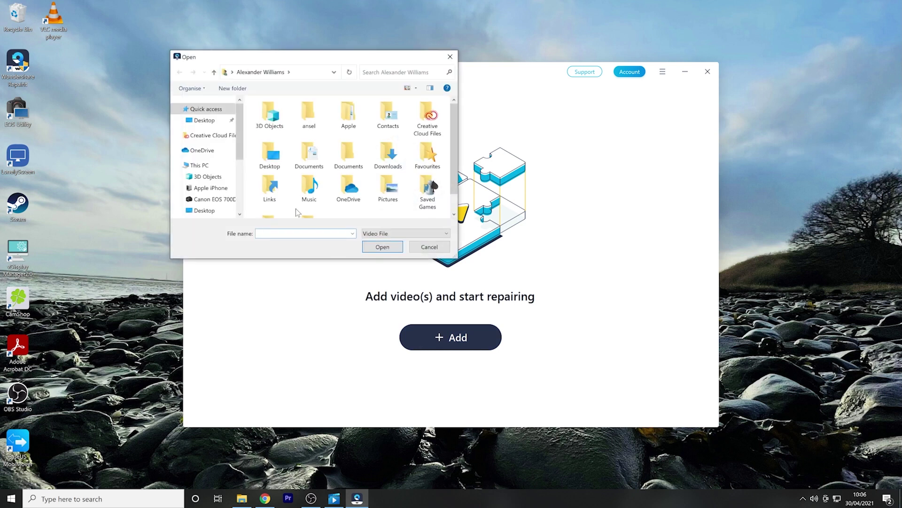
scroll(238, 143, "down", 2)
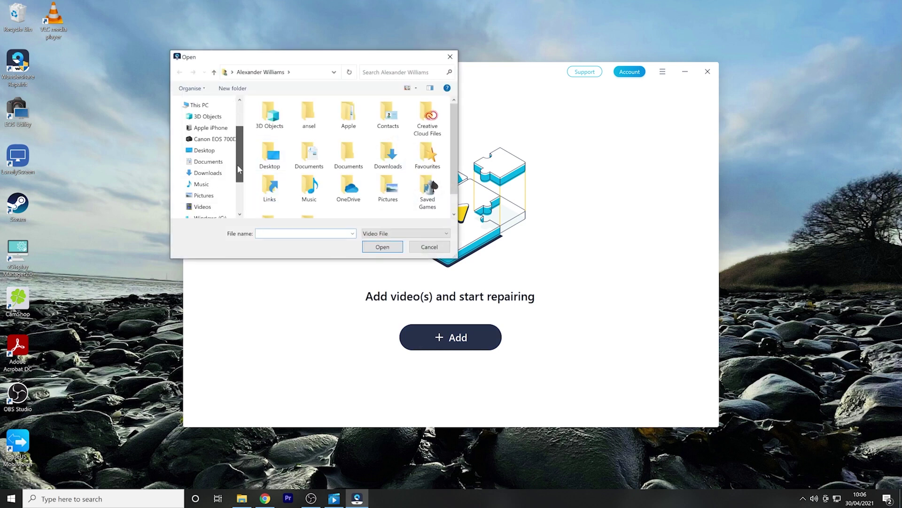
left_click(214, 194)
left_click(288, 175)
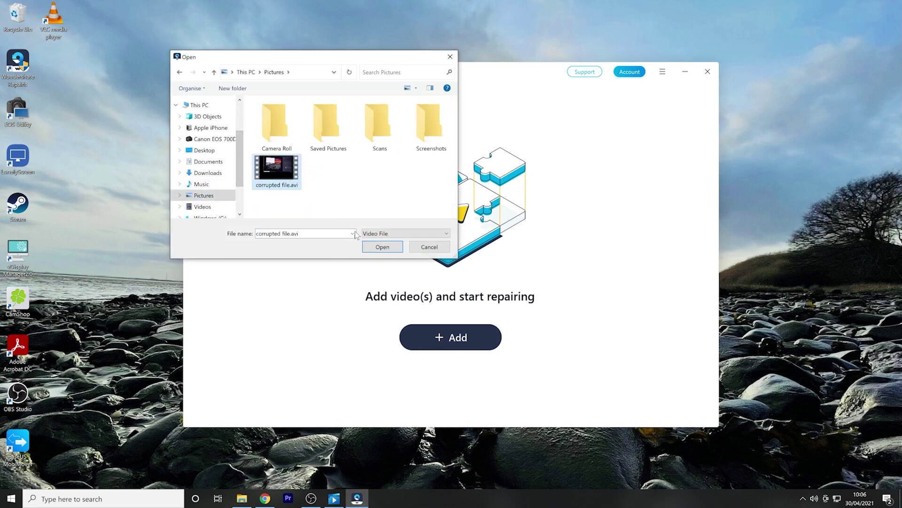
left_click(378, 247)
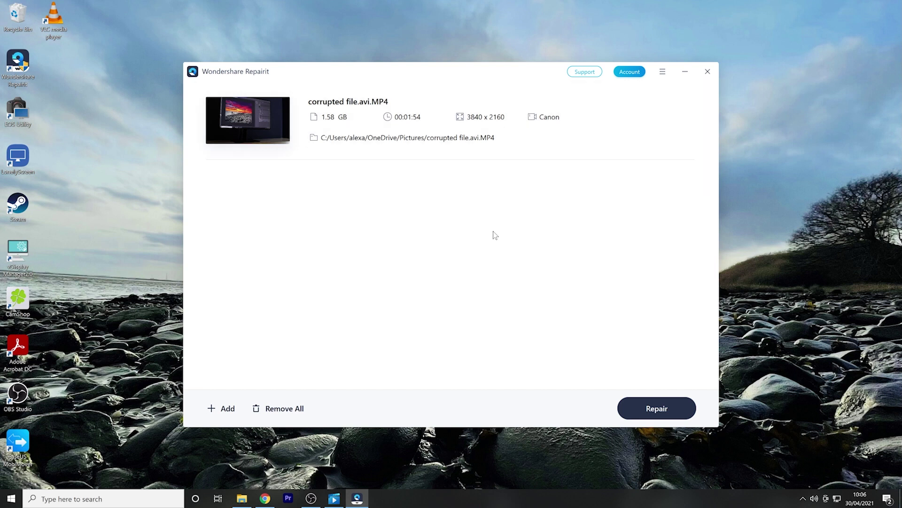
- Repair the added video and save the repaired copy to the D: New Volume drive
left_click(637, 414)
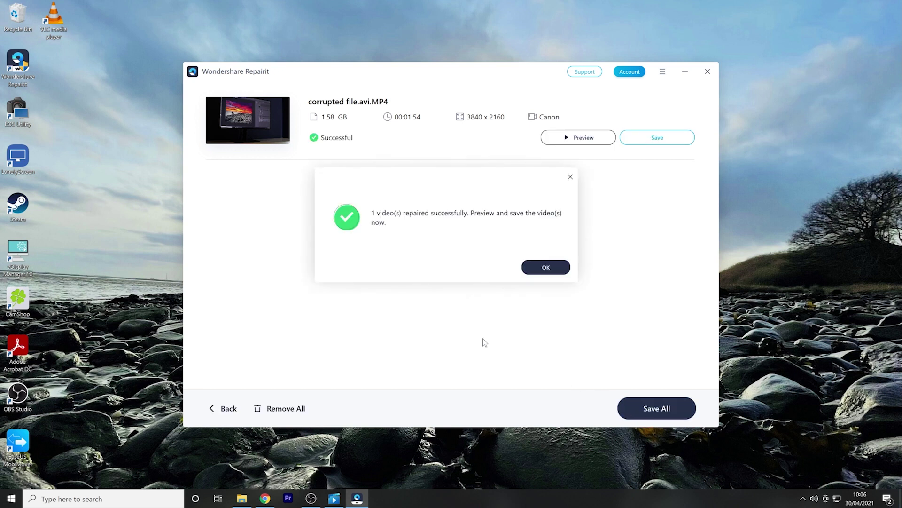
left_click(540, 269)
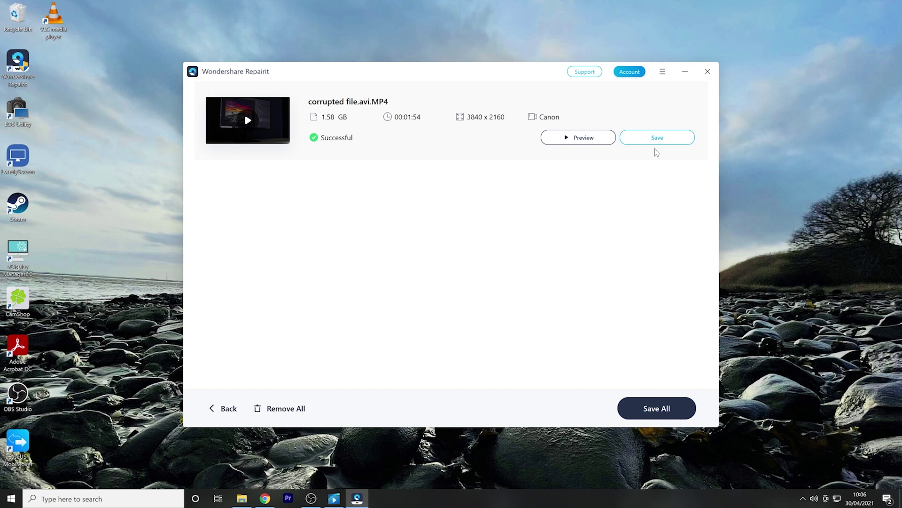
left_click(680, 137)
left_click(453, 211)
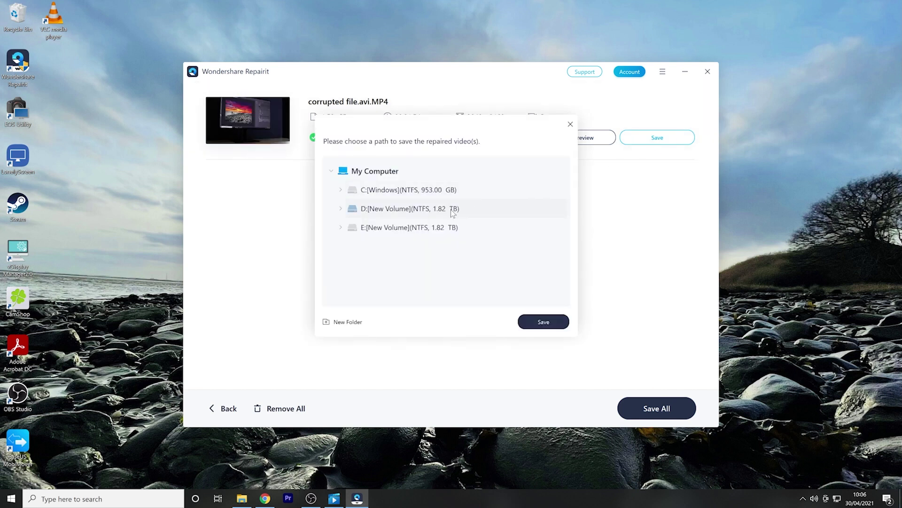
left_click(544, 321)
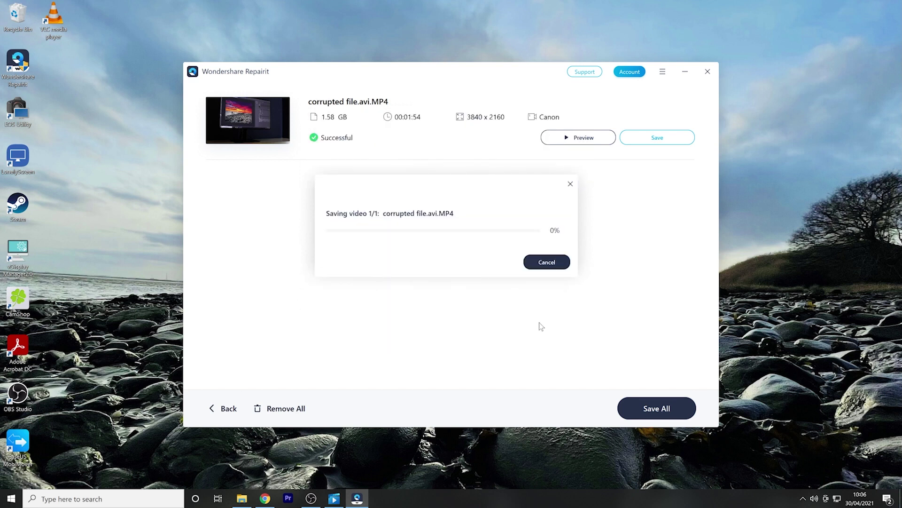